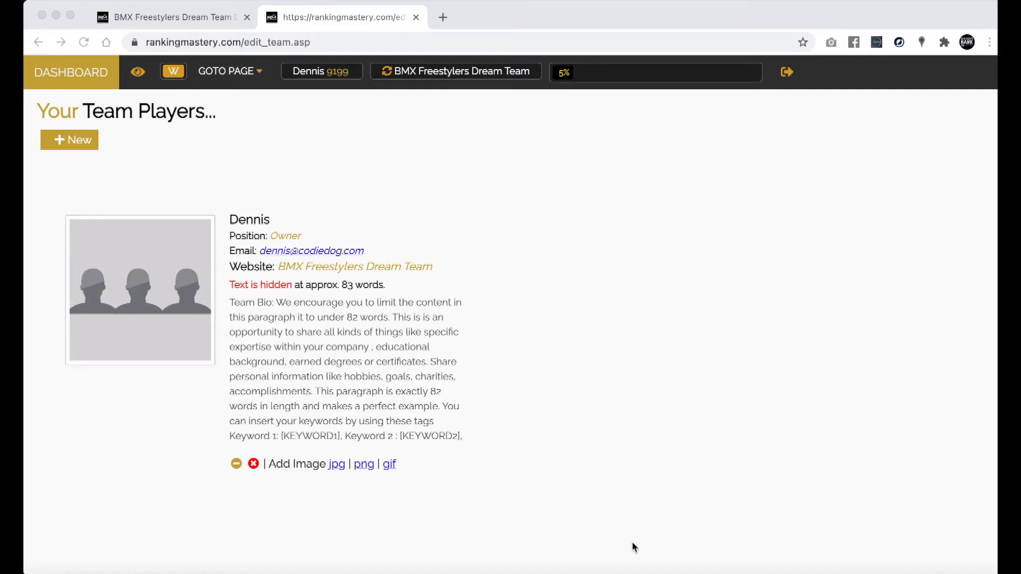
- Examine the Meet BMX Freestylers Dream Team section on the public page and the team editor's list of pages
left_click(210, 18)
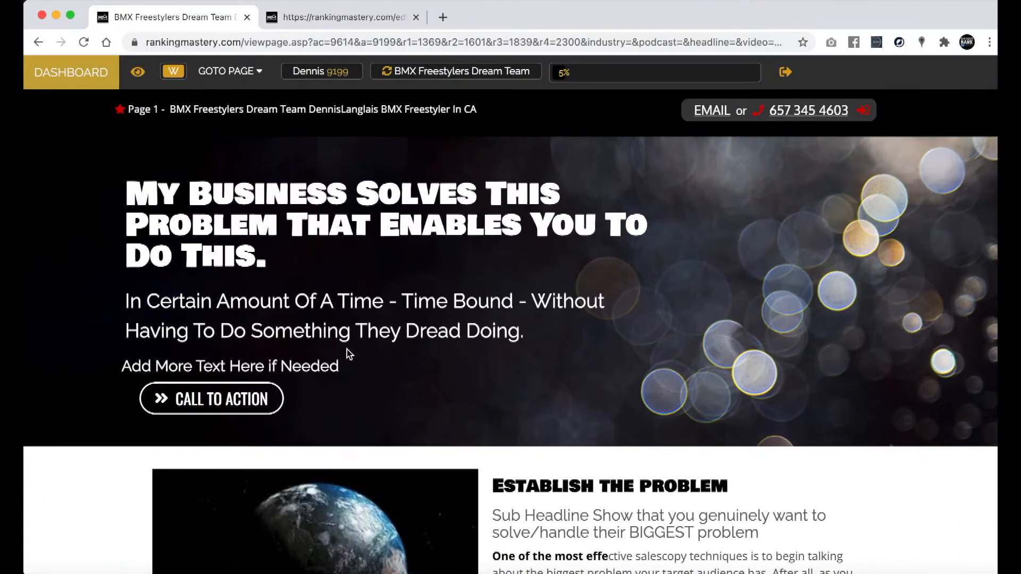
scroll(349, 354, "down", 20)
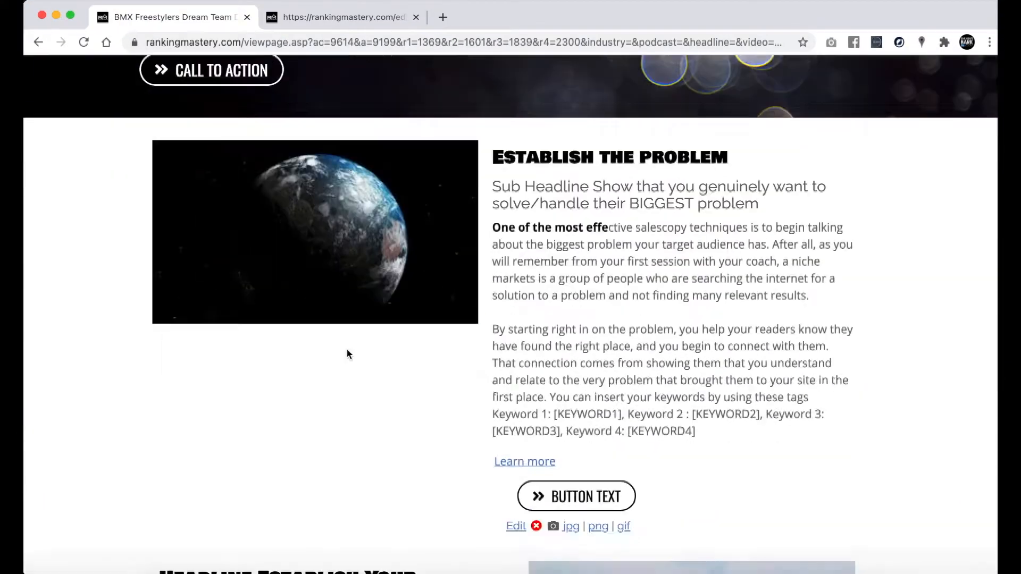
scroll(410, 202, "down", 20)
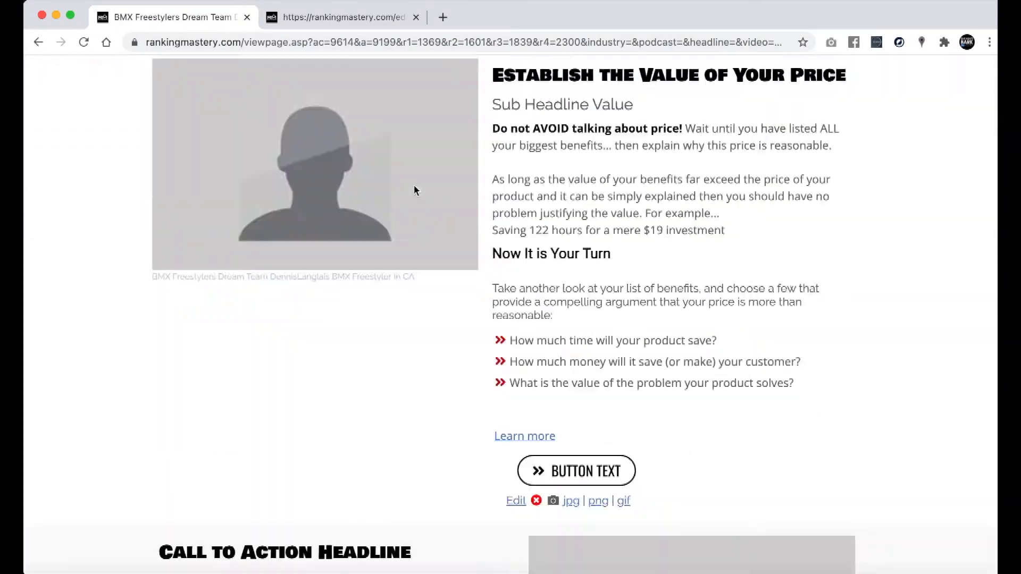
scroll(416, 190, "down", 15)
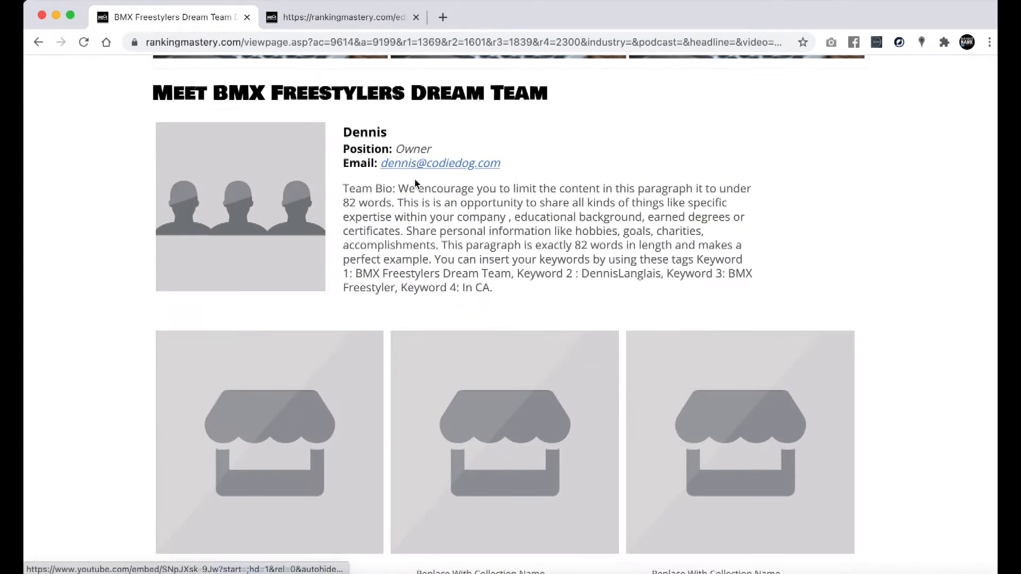
left_click_drag(575, 275, 227, 122)
scroll(94, 173, "up", 15)
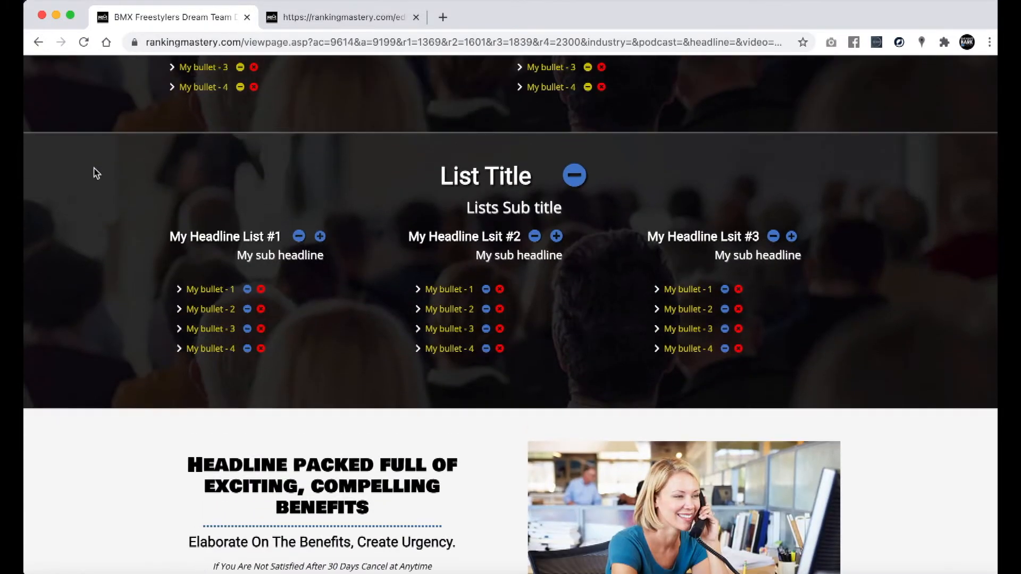
scroll(281, 145, "up", 15)
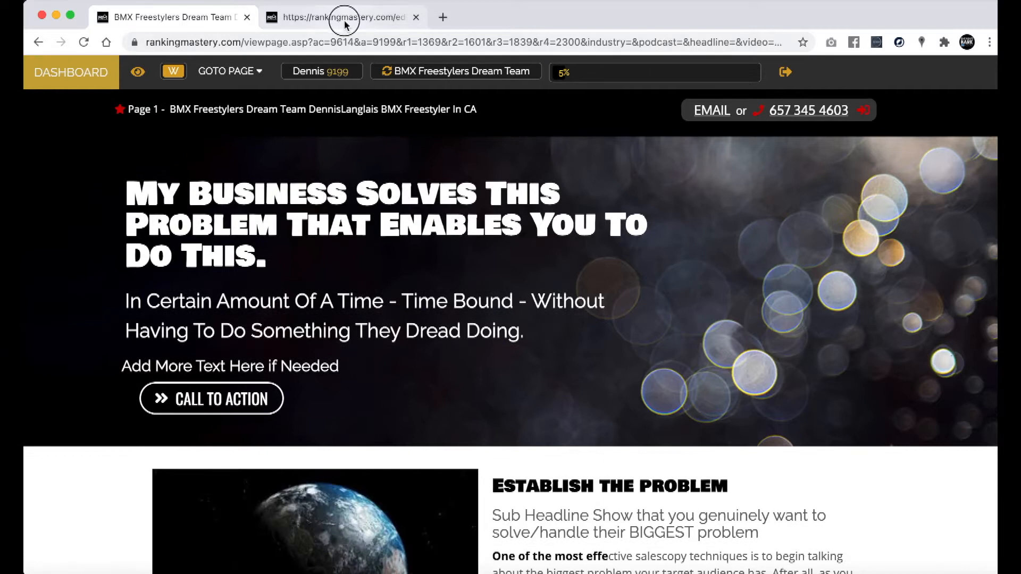
left_click(342, 17)
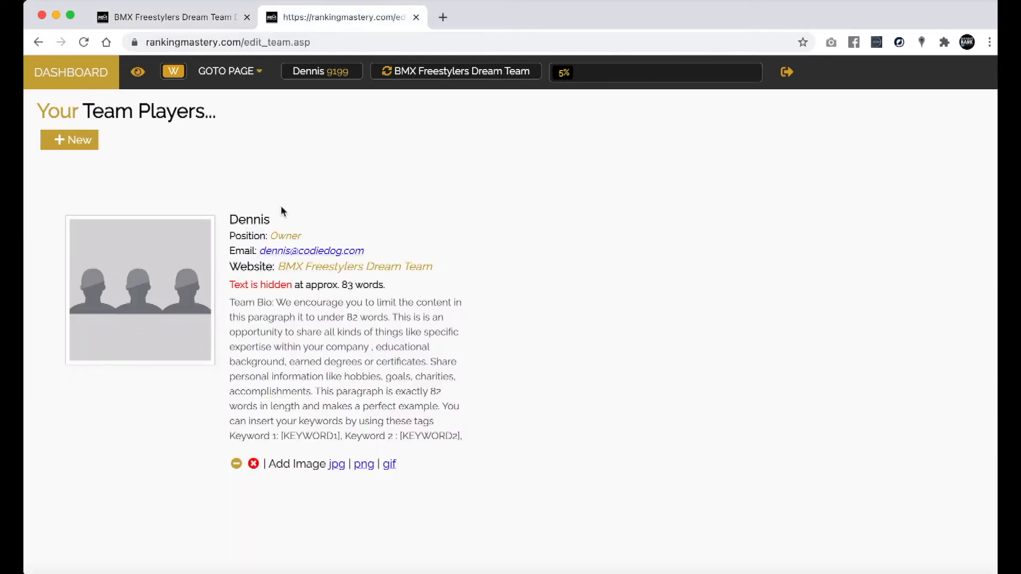
left_click(256, 73)
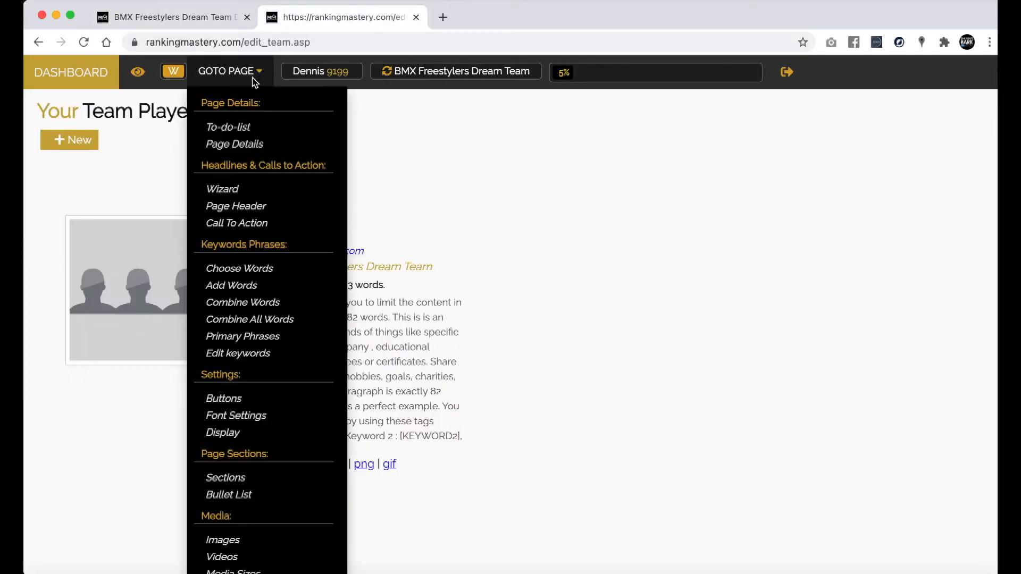
scroll(215, 522, "down", 5)
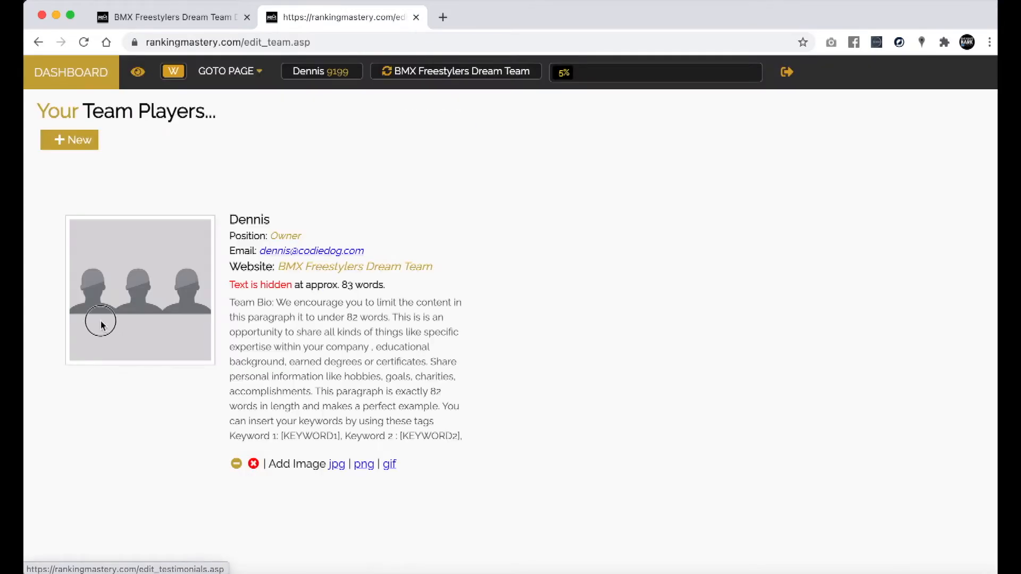
- Start a new team player and fill in the position Project Manager, the member's full name and e-mail
left_click(85, 143)
left_click(141, 155)
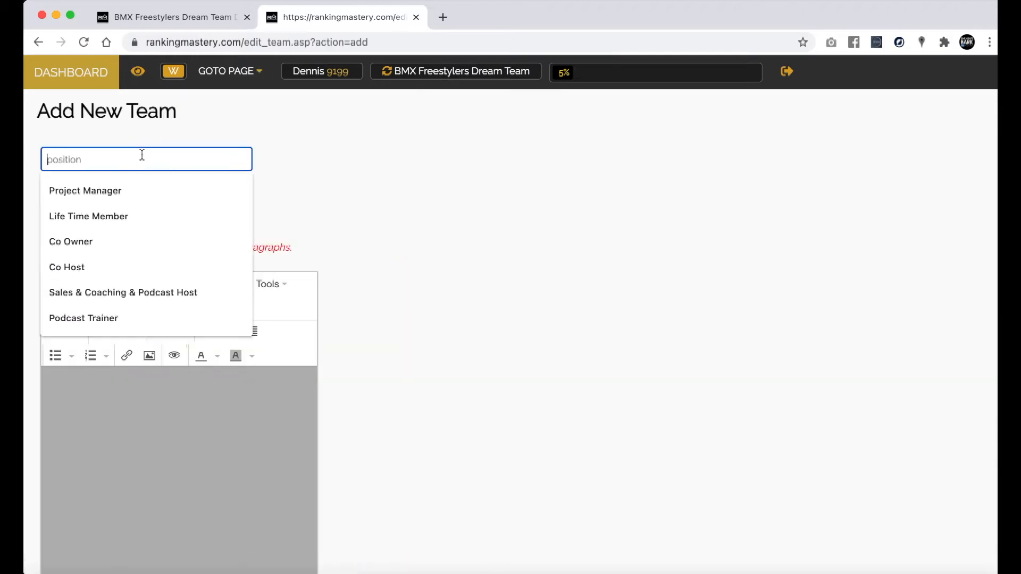
left_click(314, 165)
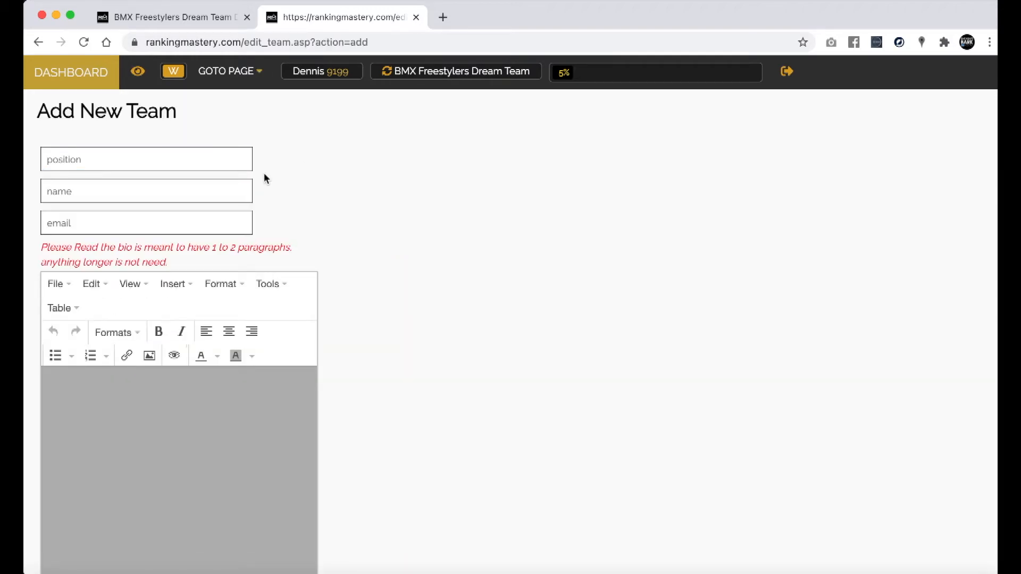
left_click(223, 192)
left_click(316, 222)
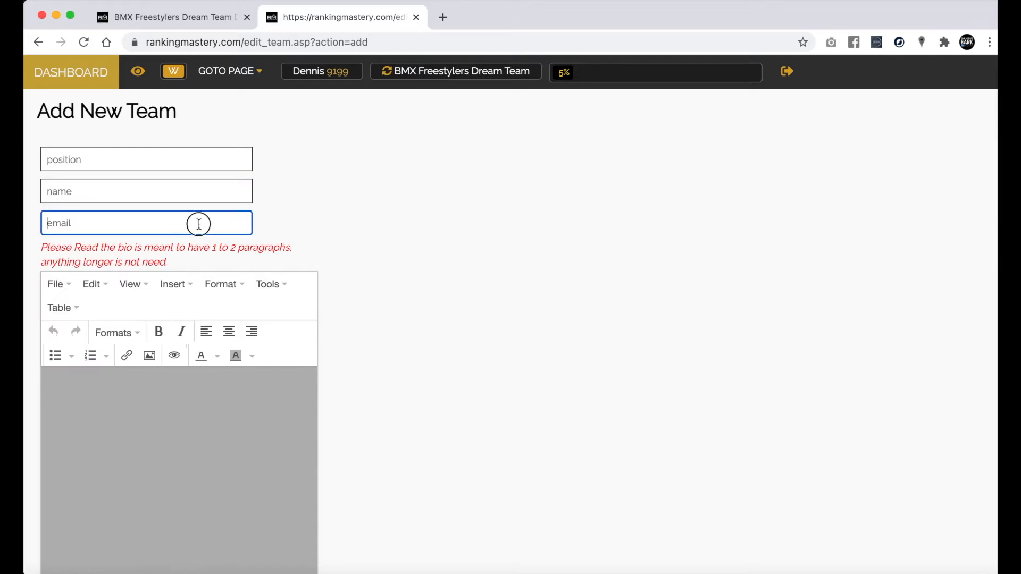
left_click(199, 224)
left_click(194, 245)
left_click(224, 158)
left_click(194, 189)
- Enter the sample bio text "sfasfaeeazfs" and add the new team profile
scroll(312, 203, "down", 3)
left_click(150, 415)
type("sfasfaeeazfs")
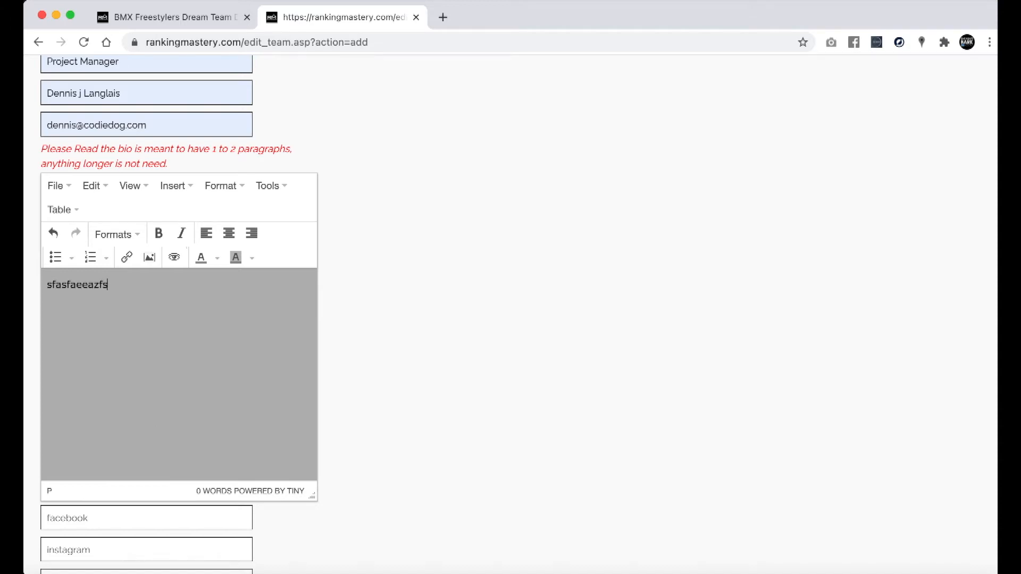
scroll(150, 416, "down", 5)
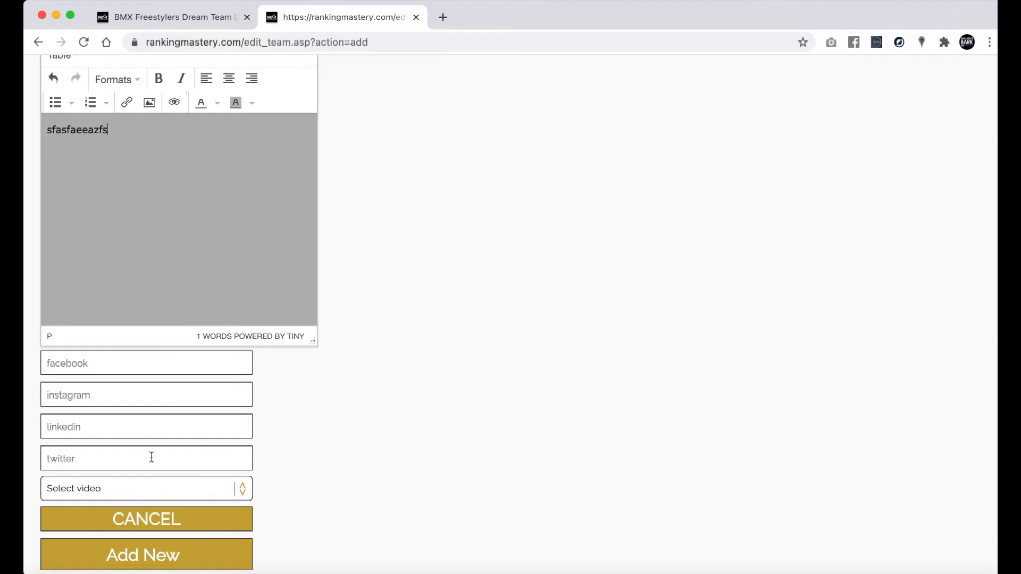
scroll(389, 413, "down", 1)
left_click(154, 532)
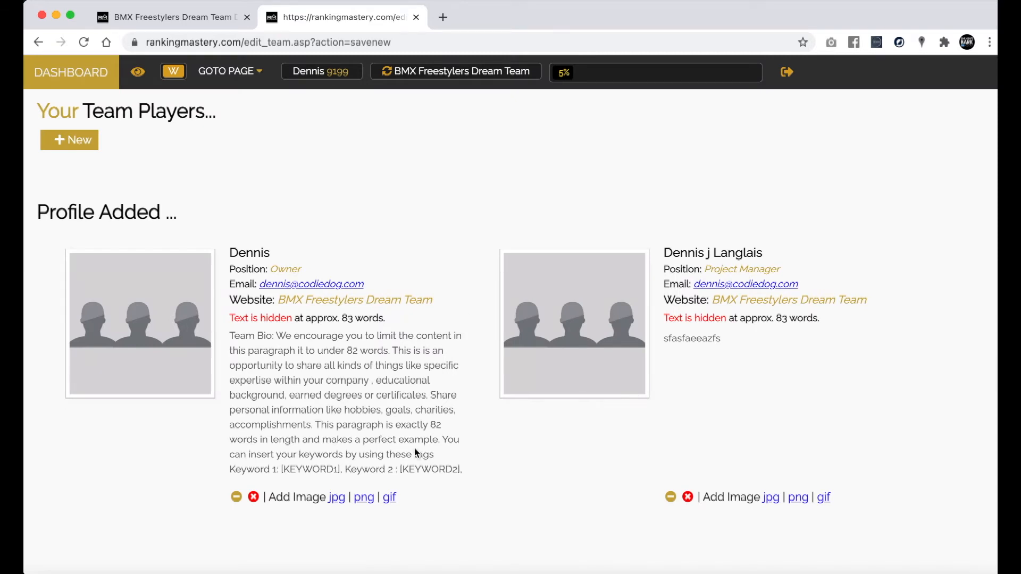
- Upload a JPG photo as the Owner's team member image and return to the team list
left_click(337, 497)
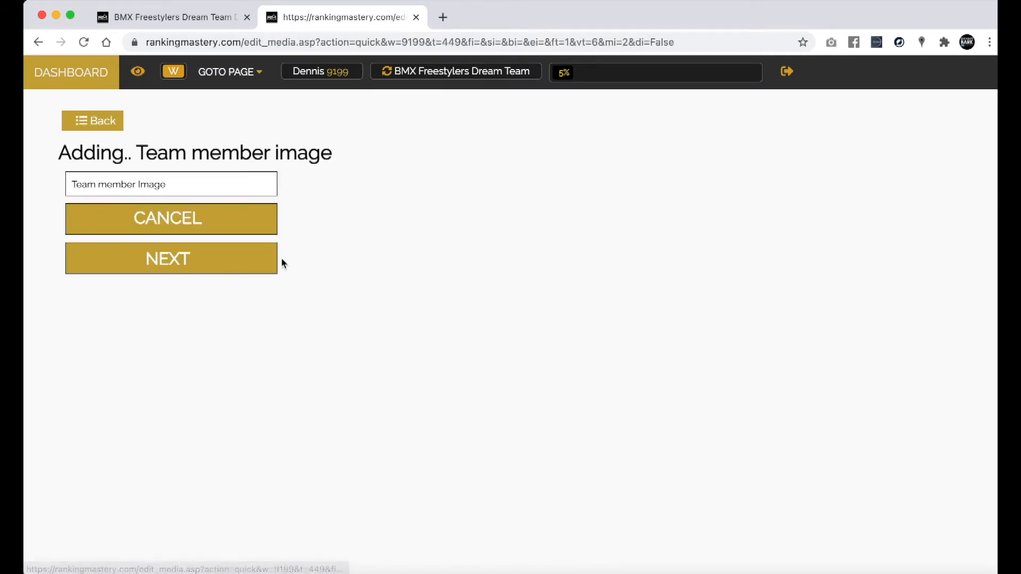
left_click(184, 268)
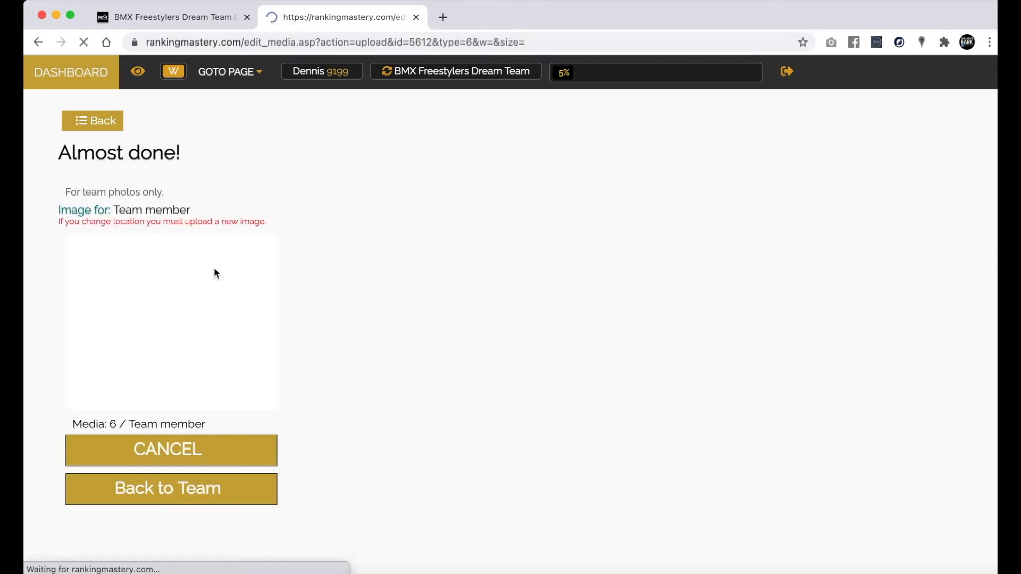
left_click(128, 329)
left_click(478, 229)
double_click(478, 227)
left_click(163, 376)
left_click(179, 498)
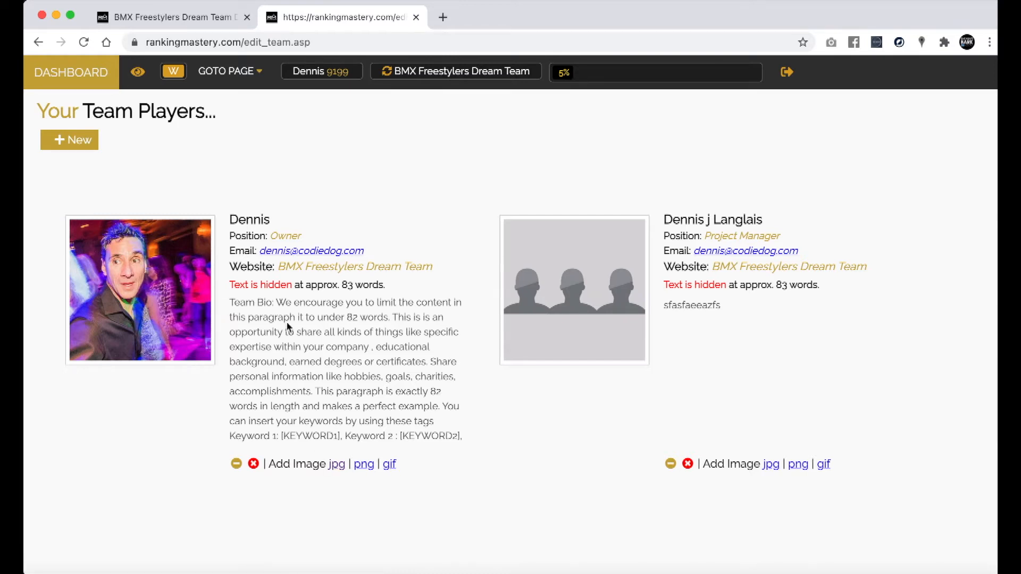
left_click_drag(537, 307, 310, 561)
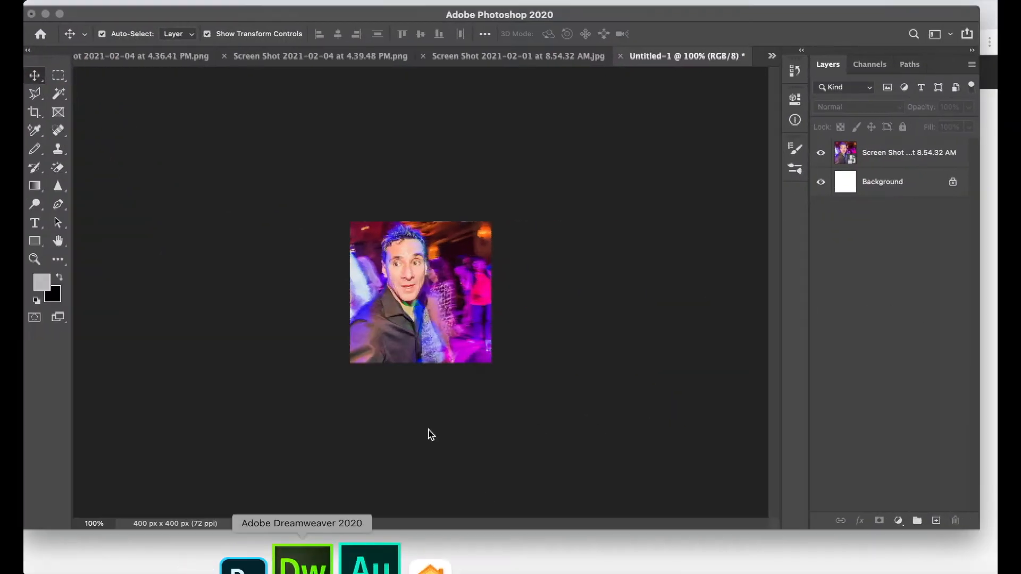
left_click_drag(865, 21, 686, 133)
left_click(55, 16)
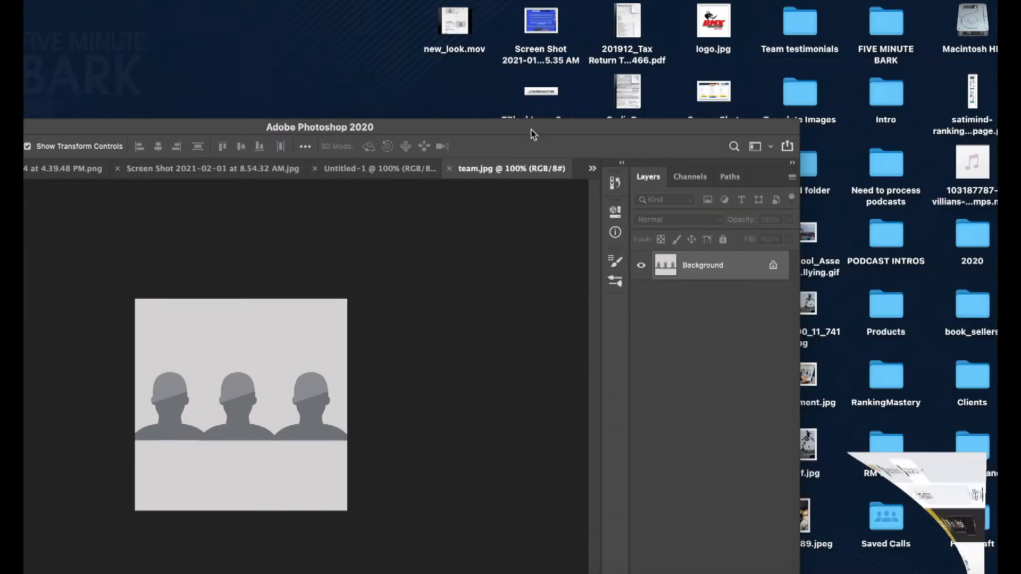
left_click(550, 131)
left_click_drag(550, 130, 394, 21)
left_click_drag(733, 182, 155, 310)
left_click_drag(284, 68, 285, 23)
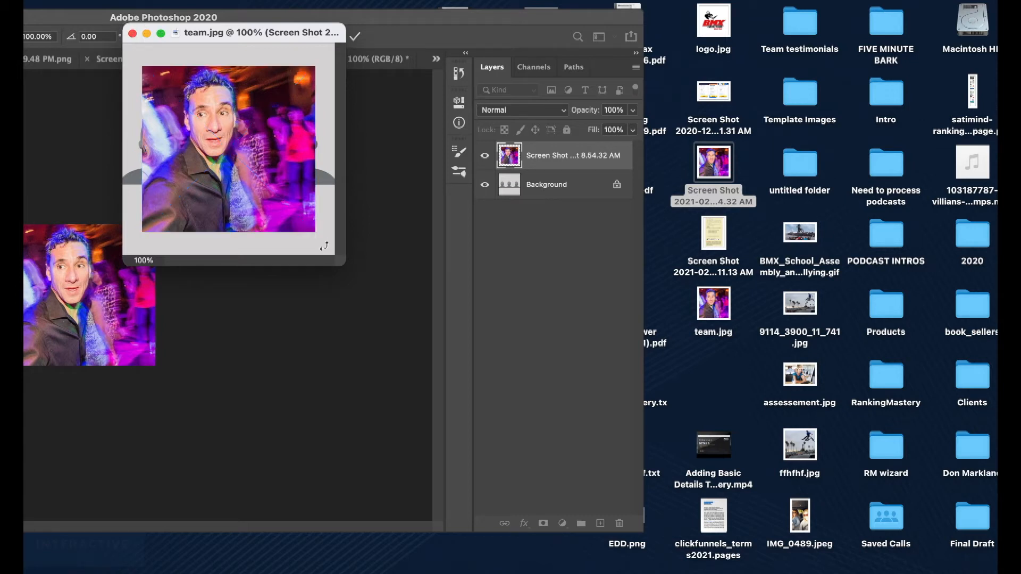
key("Escape")
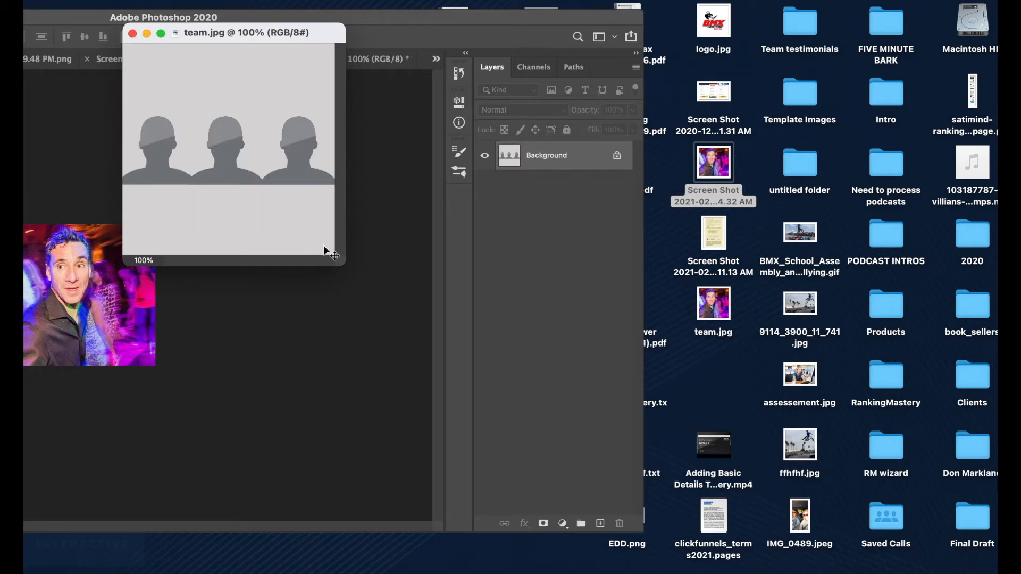
left_click(133, 34)
double_click(367, 18)
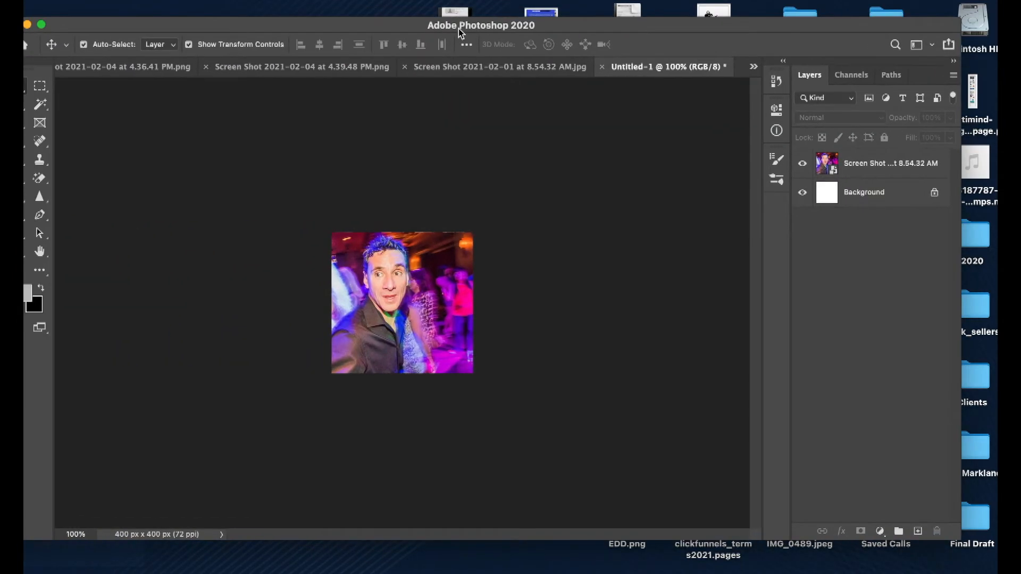
double_click(459, 30)
left_click(548, 74)
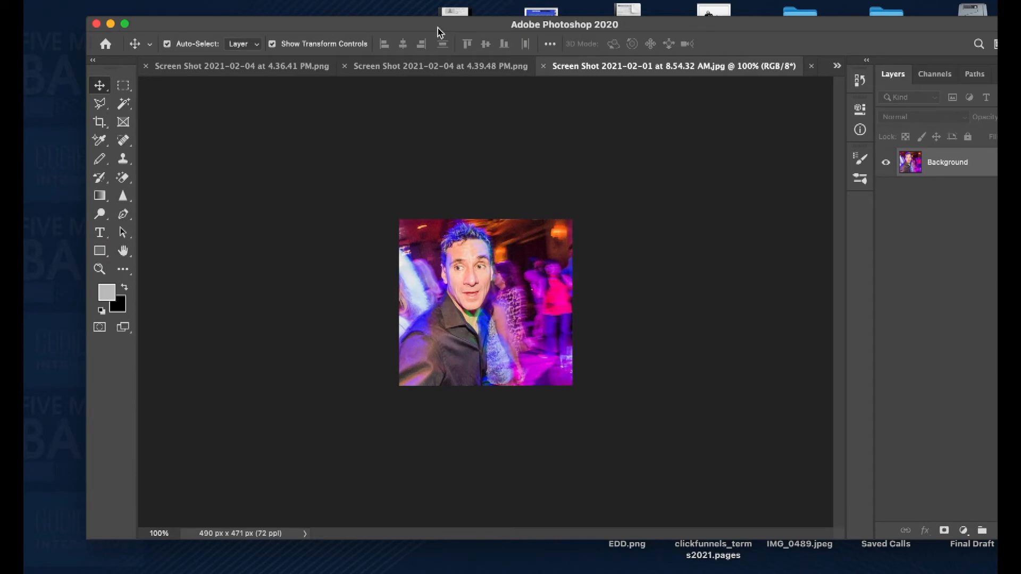
left_click_drag(534, 23, 558, 16)
- Open the Project Manager's placeholder image in Photoshop and place the desktop portrait screenshot onto its canvas
left_click(107, 563)
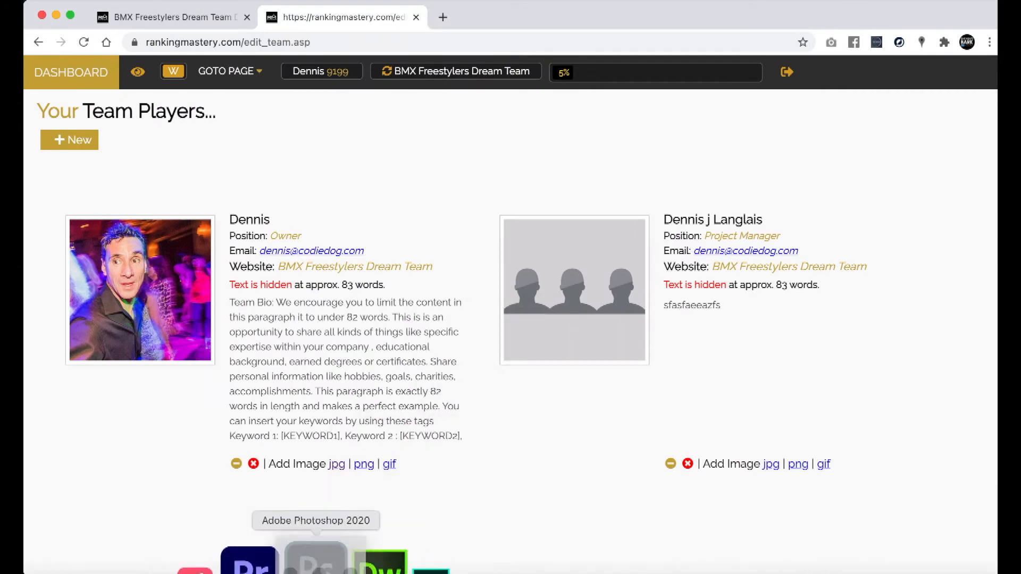
left_click(314, 563)
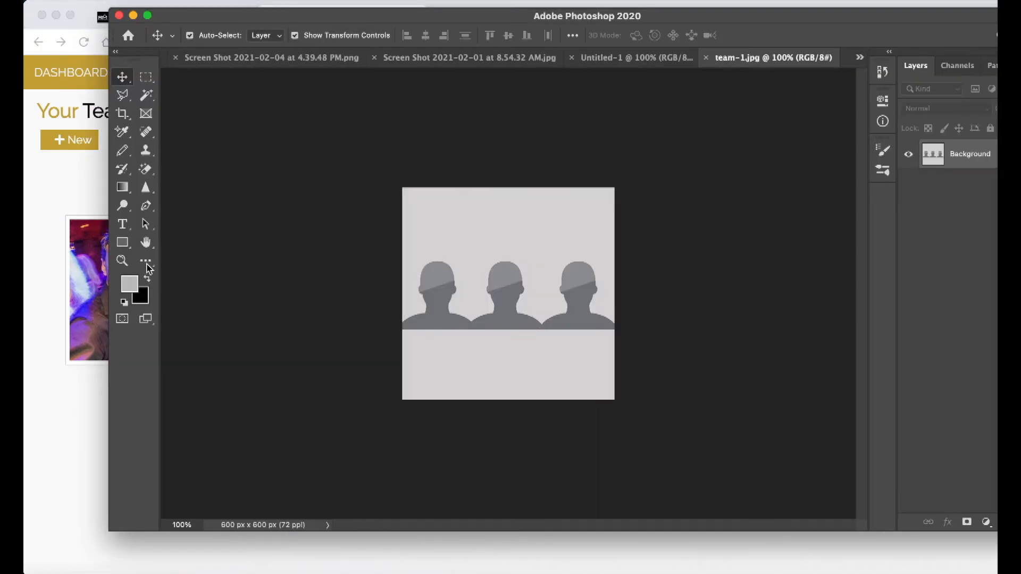
left_click(56, 15)
left_click_drag(191, 16, 139, 205)
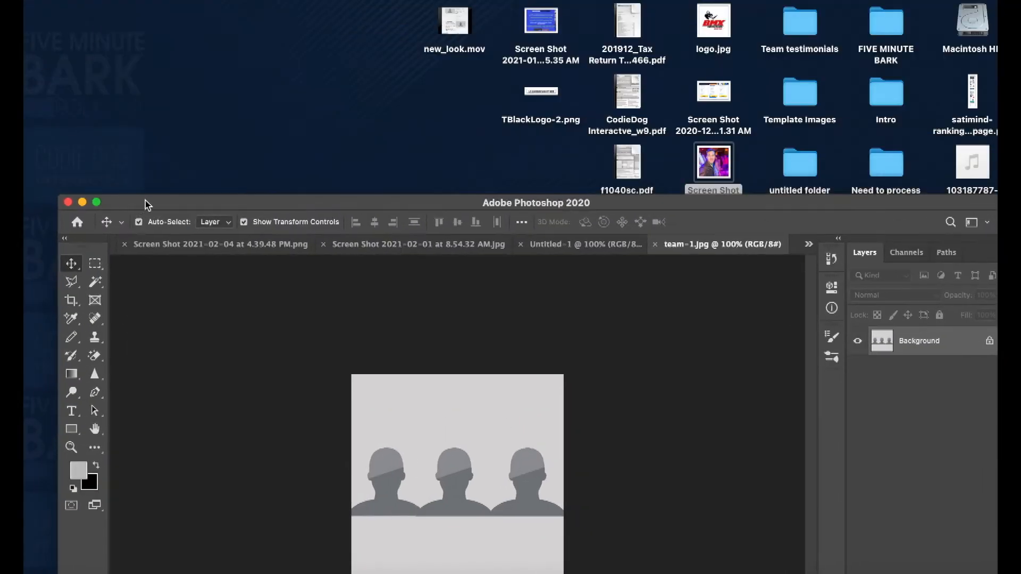
left_click_drag(702, 156, 458, 421)
left_click_drag(349, 196, 291, 17)
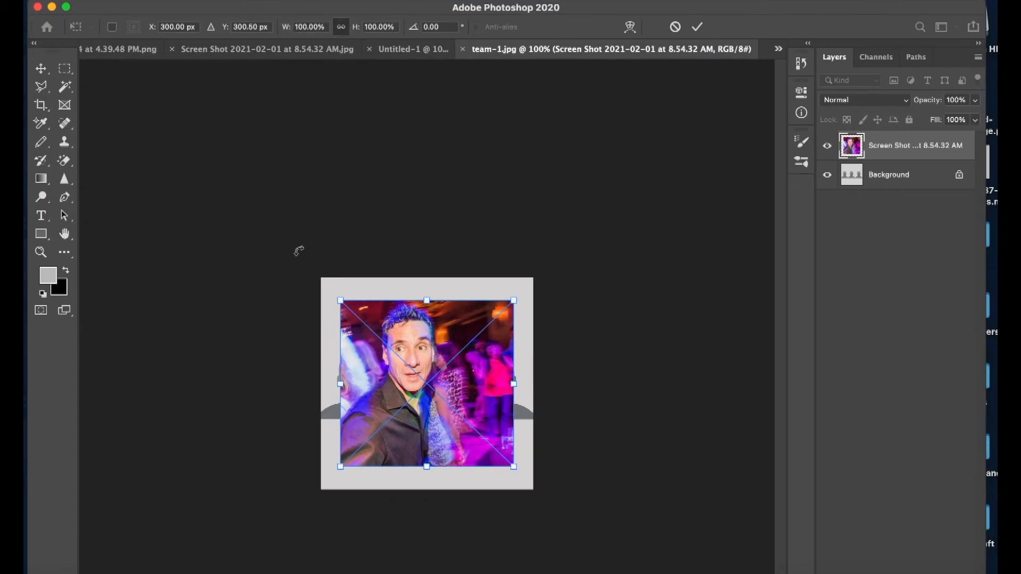
- Scale the placed portrait up until it covers the whole placeholder canvas and commit the transform
left_click_drag(336, 301, 313, 278)
left_click_drag(514, 467, 538, 491)
key("Return")
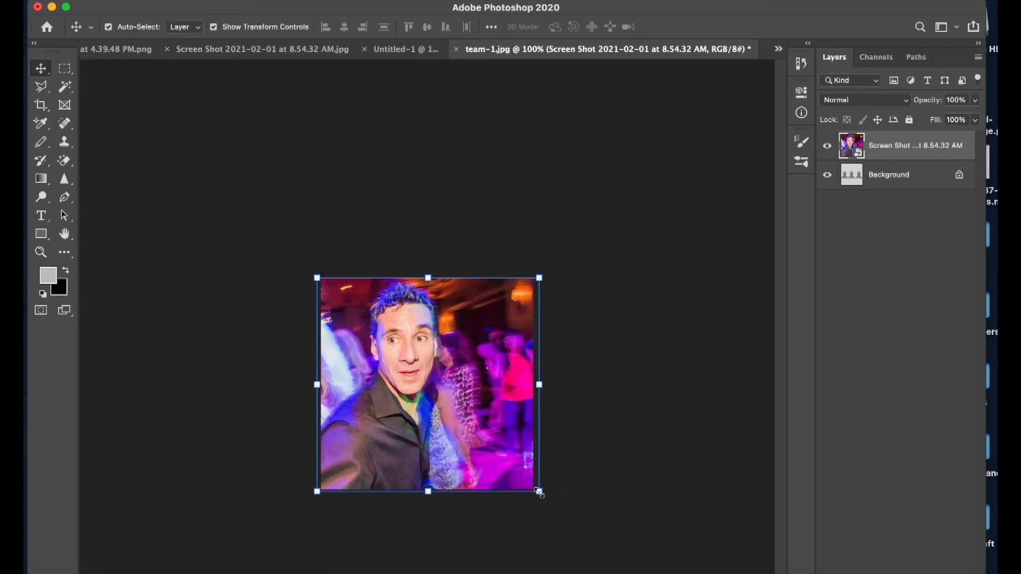
- Export the portrait for the web as a JPEG 400 px wide, saved as team-1.jpg on the Desktop
left_click(117, 3)
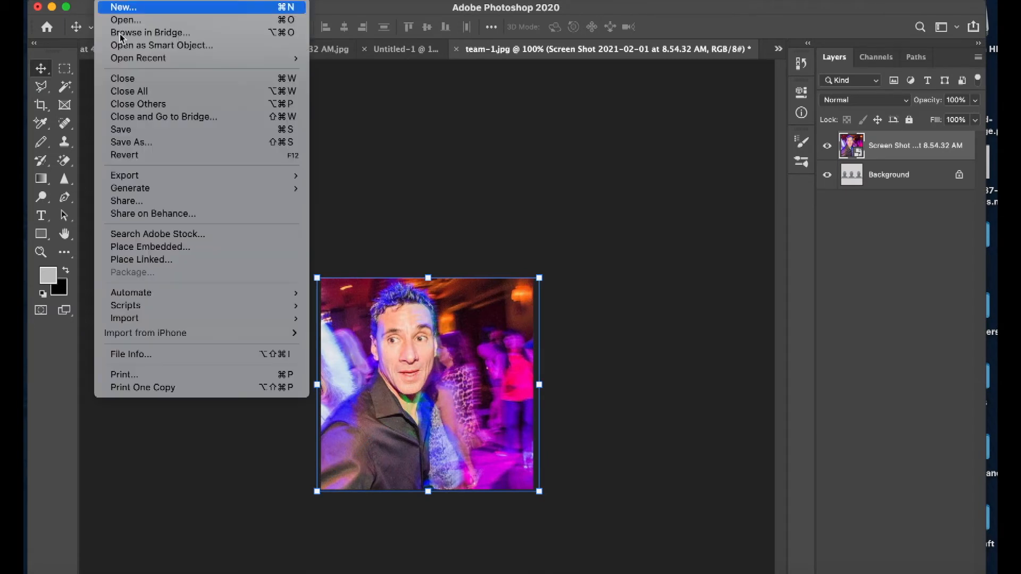
mouse_move(181, 176)
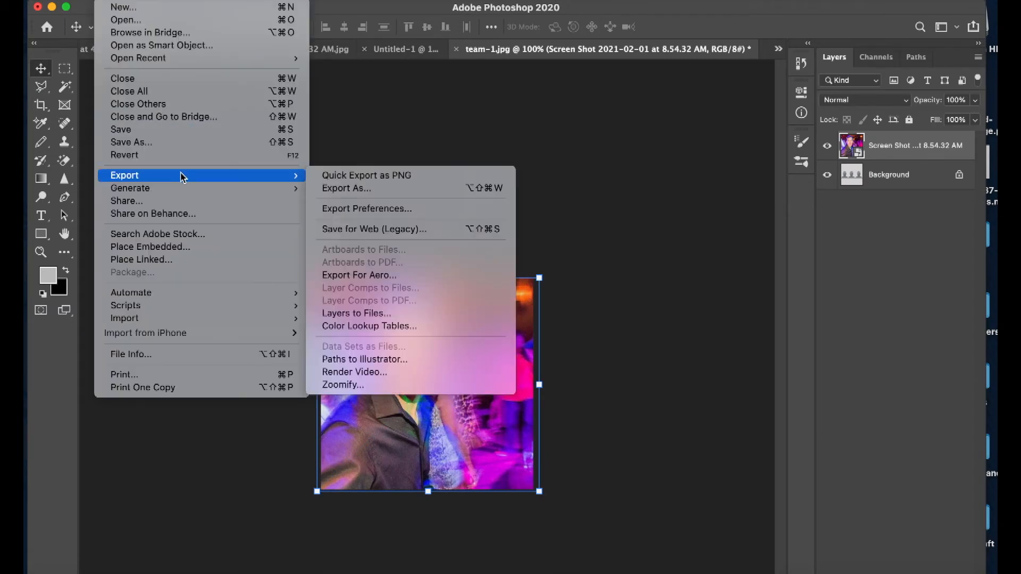
left_click(357, 234)
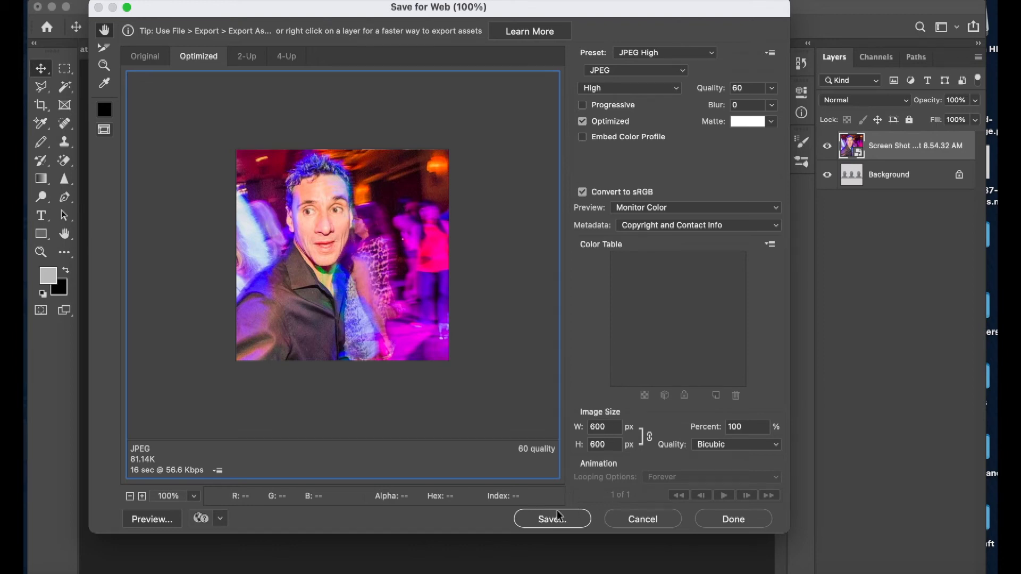
double_click(610, 423)
type("400")
left_click(562, 521)
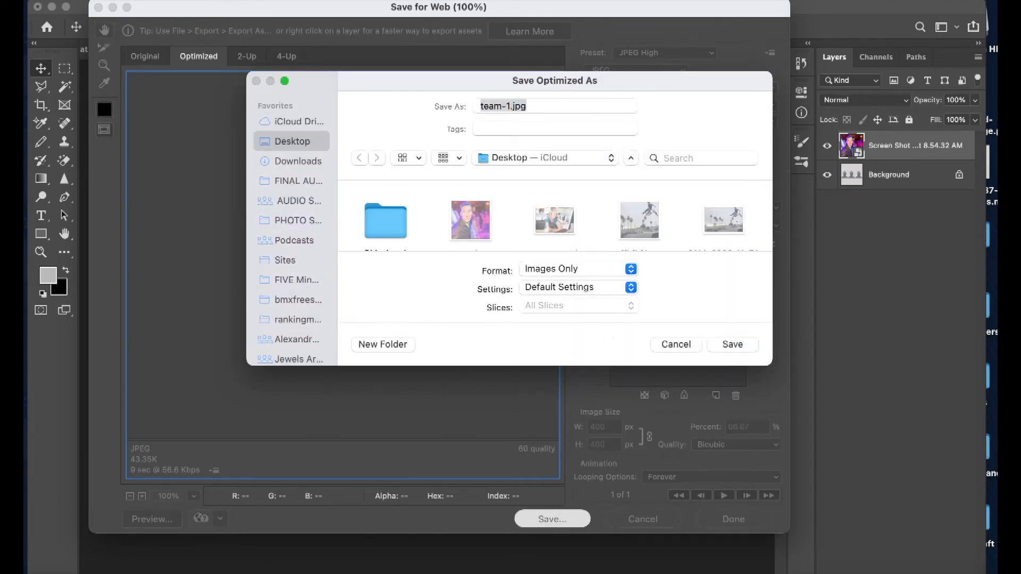
key("Return")
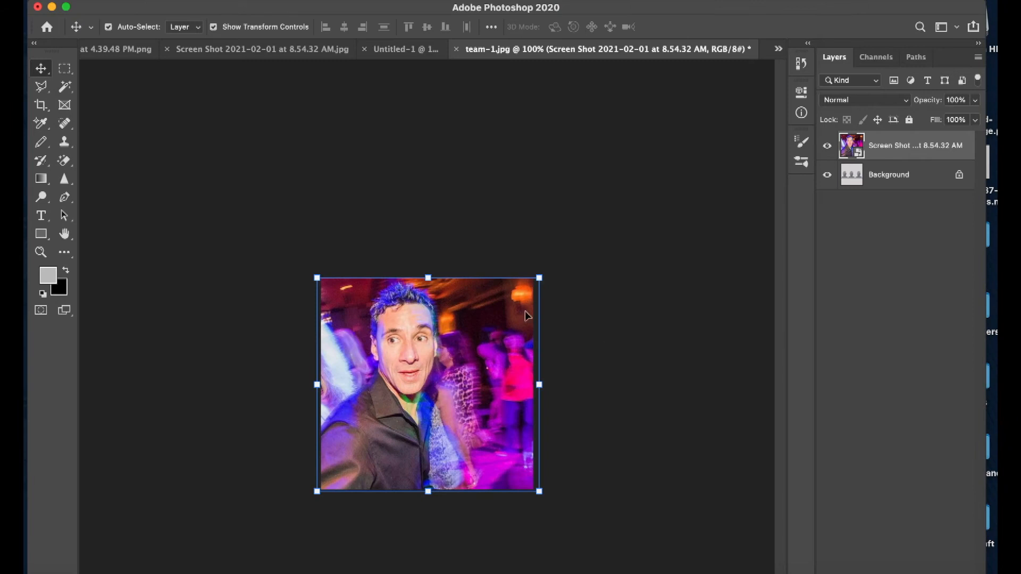
left_click(53, 12)
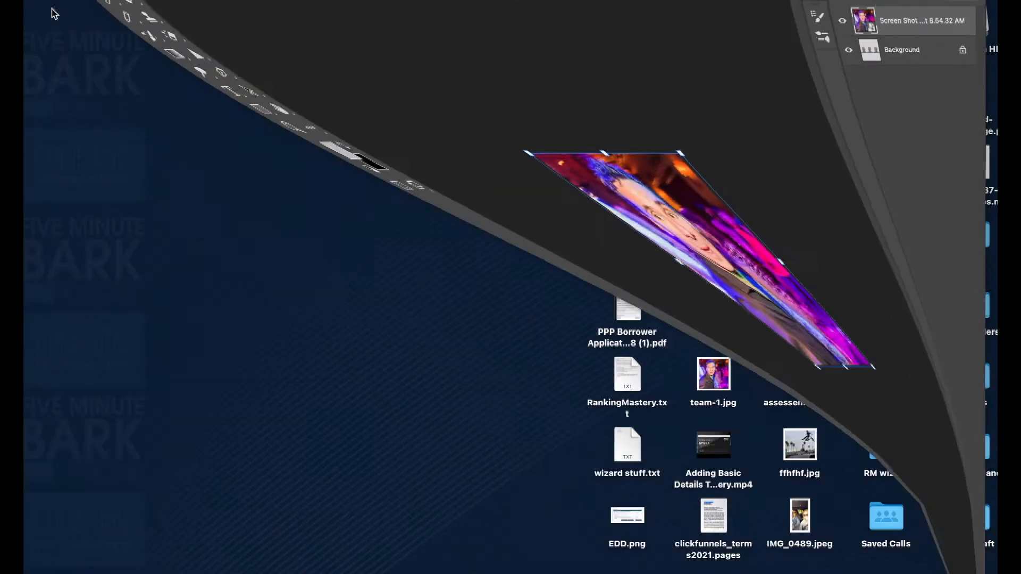
- Switch to the browser, upload the exported portrait as the Project Manager's JPG team image, and return to the team list
left_click(116, 572)
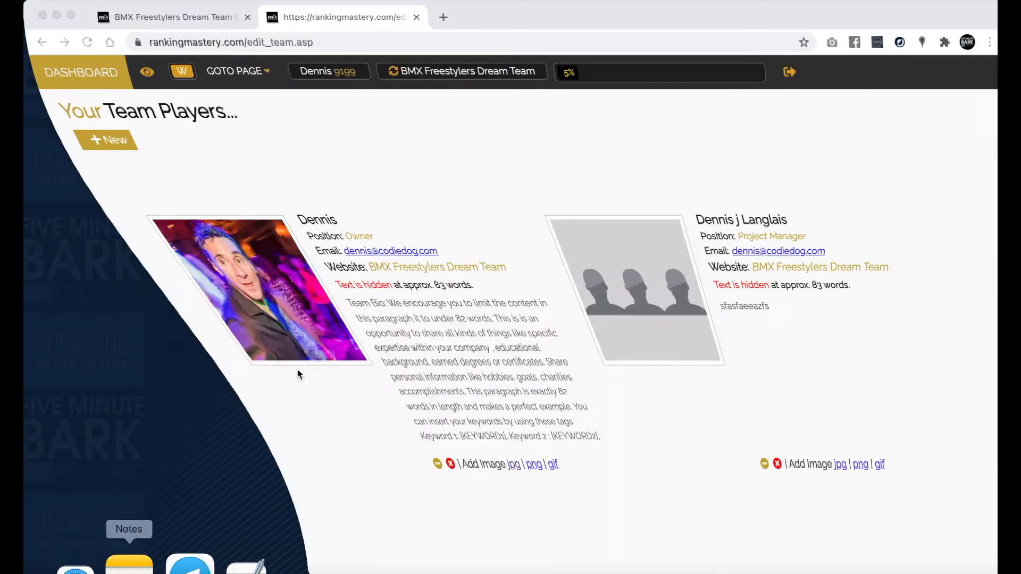
left_click(772, 465)
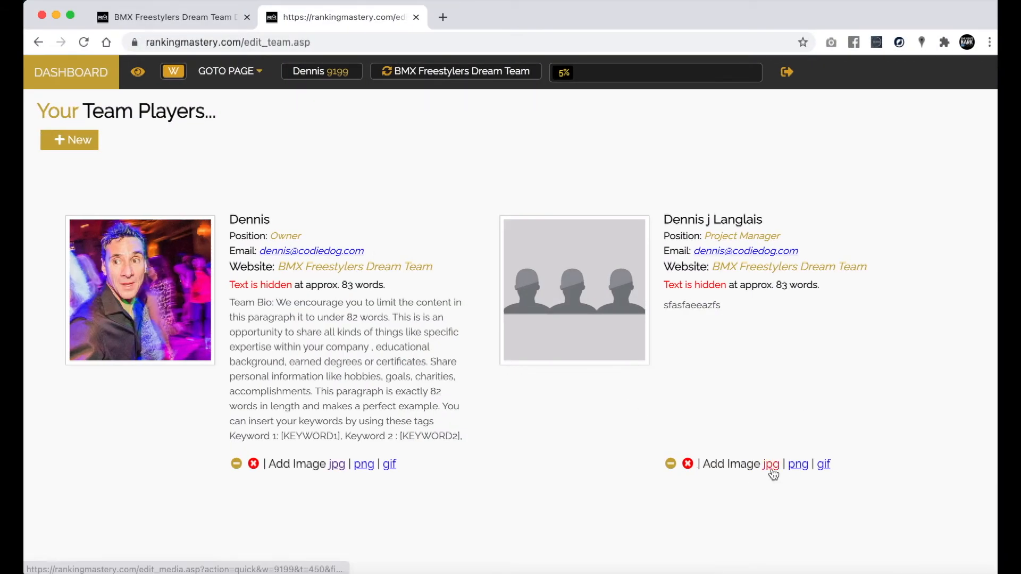
left_click(178, 256)
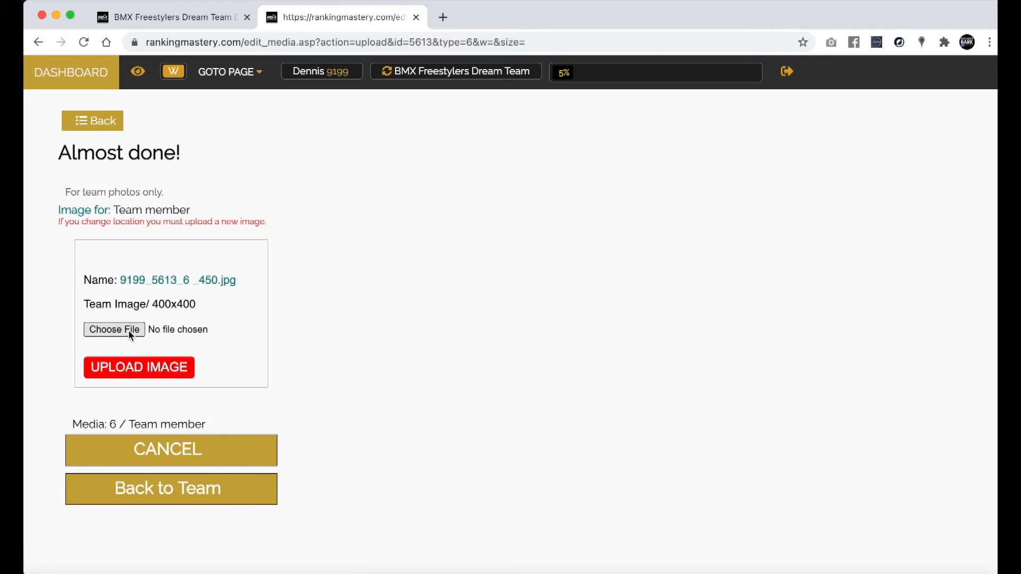
left_click(129, 331)
double_click(397, 228)
left_click(185, 367)
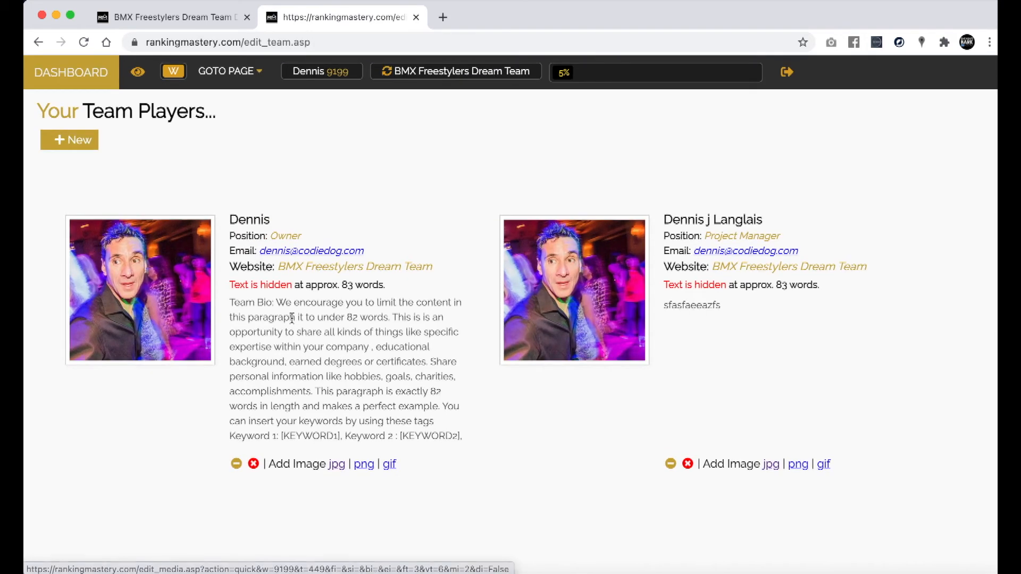
left_click_drag(406, 291, 372, 362)
left_click(248, 298)
left_click(475, 423)
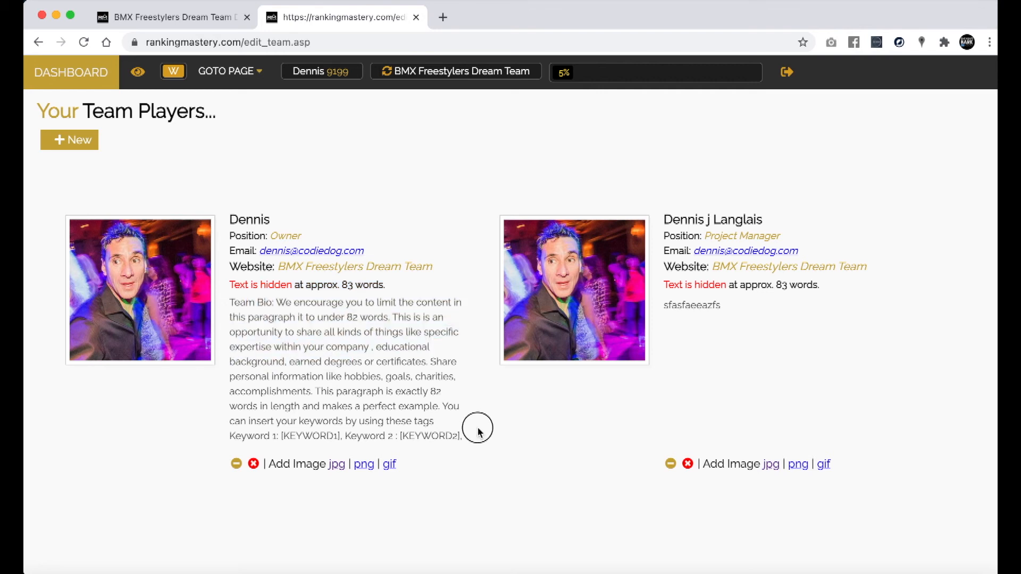
left_click_drag(476, 430, 285, 337)
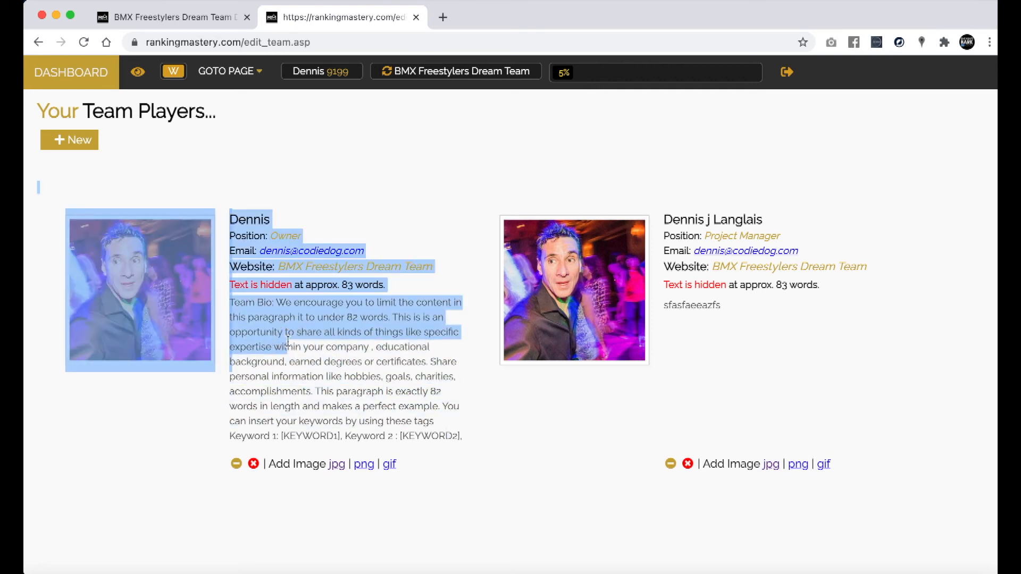
left_click(287, 341)
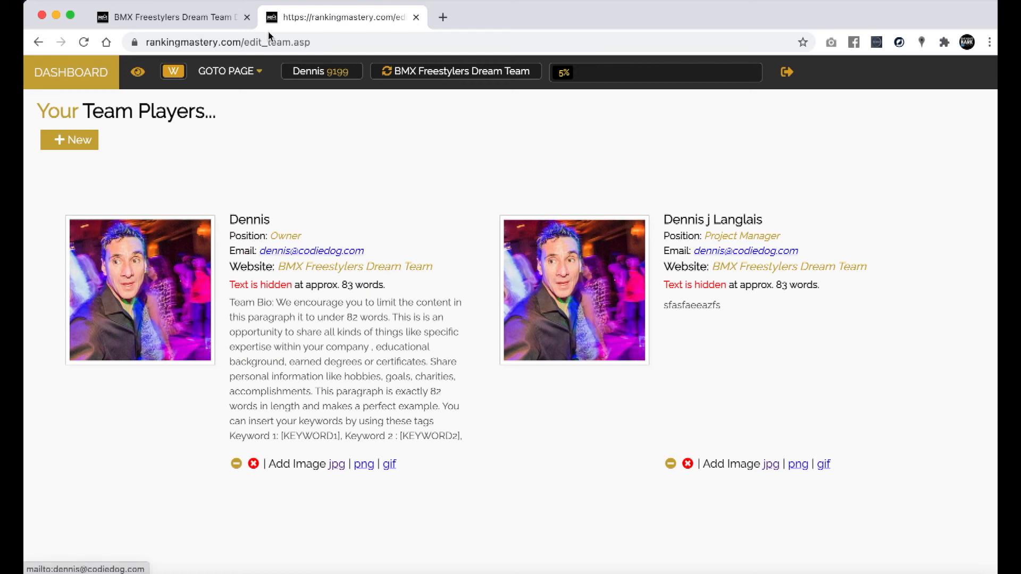
- Reload the BMX Freestylers Dream Team page and examine both member profiles in its team section
left_click(214, 18)
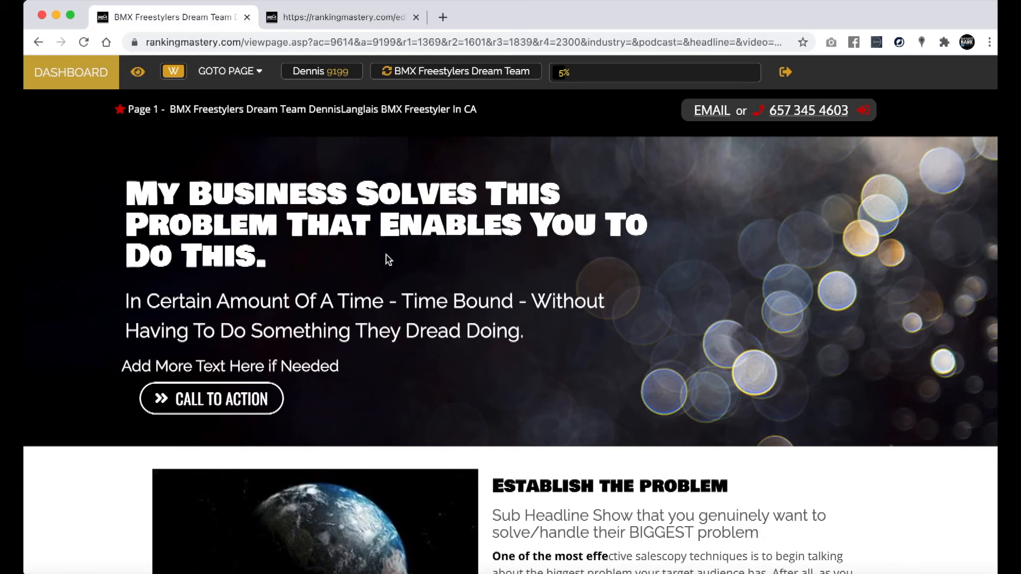
left_click(138, 71)
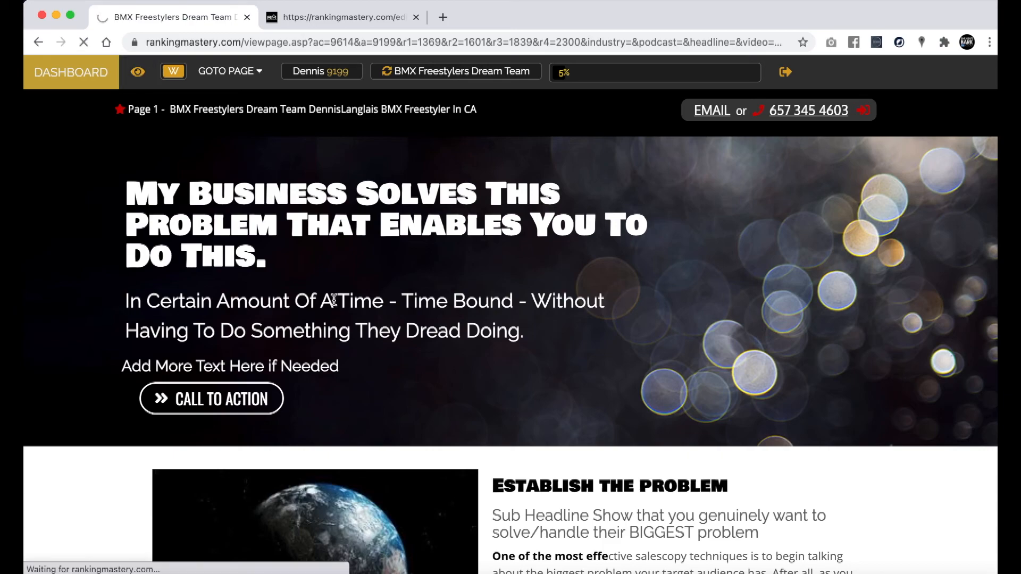
scroll(335, 301, "down", 20)
scroll(335, 302, "down", 20)
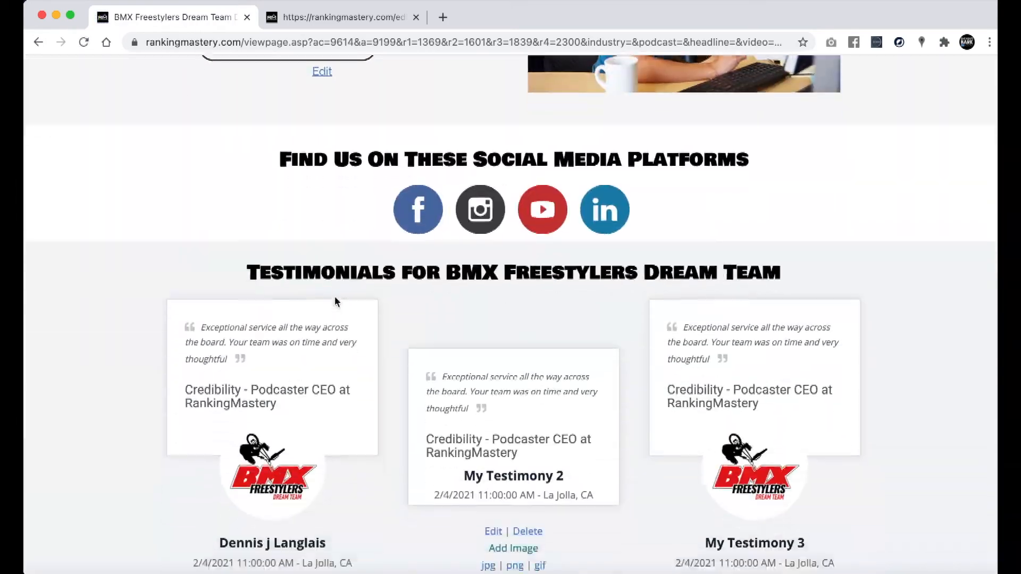
scroll(336, 302, "down", 15)
scroll(320, 392, "down", 2)
scroll(321, 392, "up", 2)
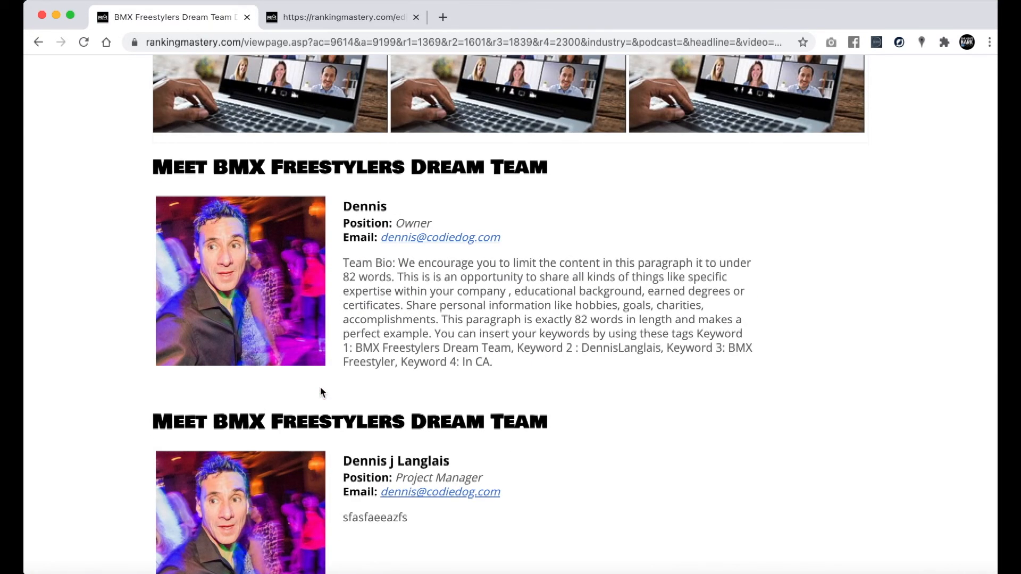
scroll(321, 392, "up", 2)
scroll(321, 392, "up", 20)
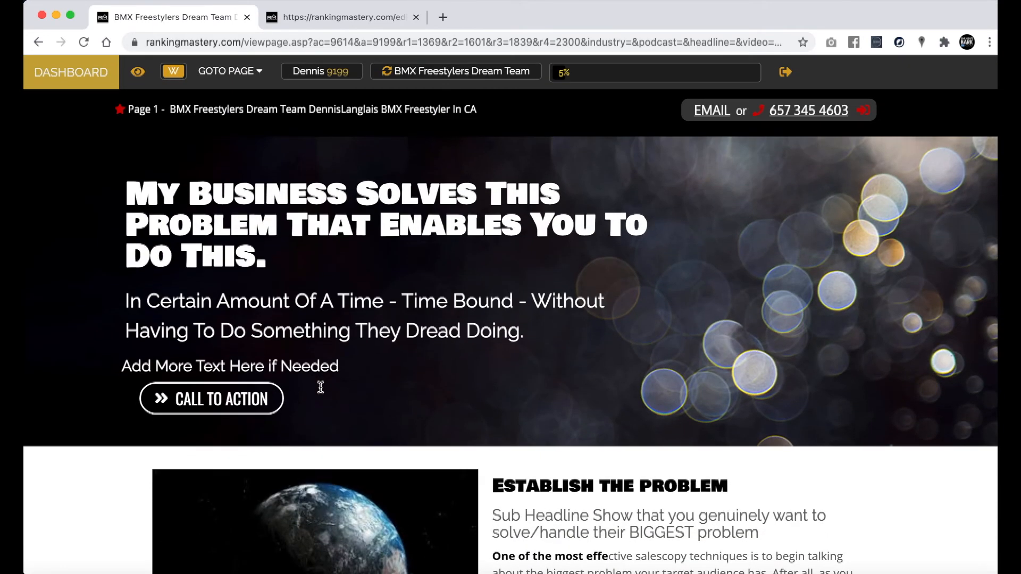
- Open the team list for editing and delete the Project Manager's entry
left_click(226, 73)
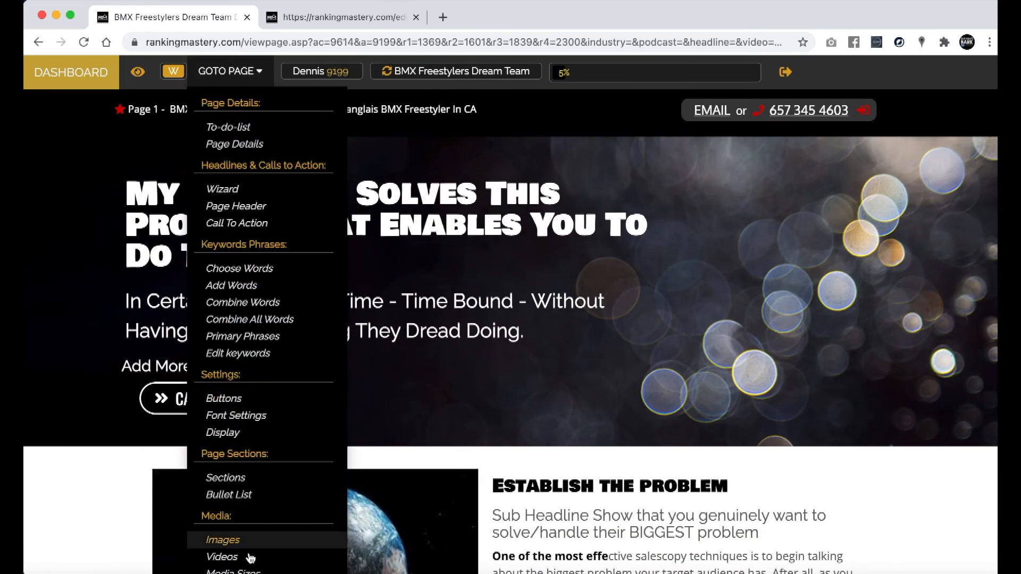
scroll(250, 553, "down", 3)
scroll(260, 532, "down", 2)
left_click(248, 500)
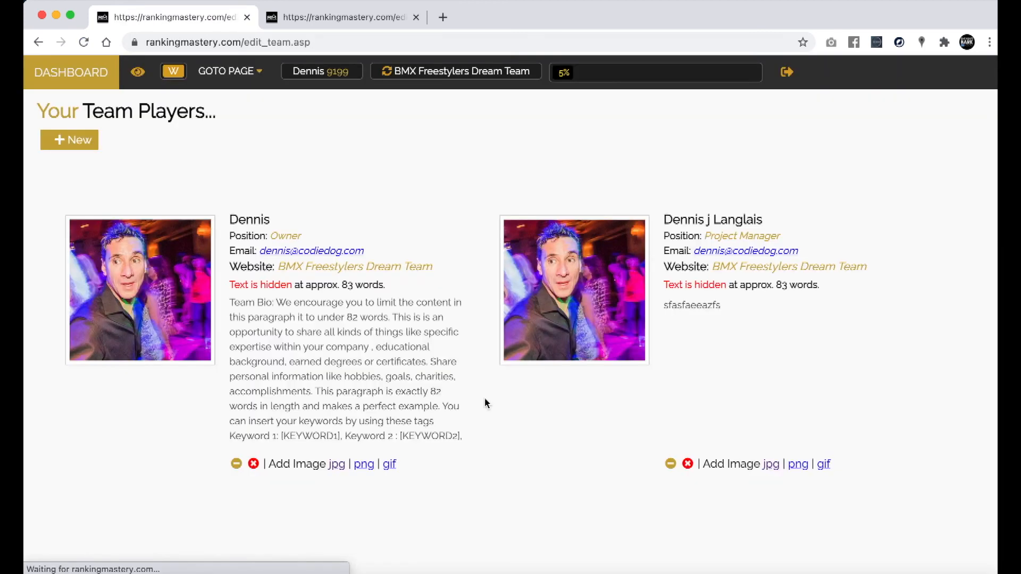
left_click(689, 465)
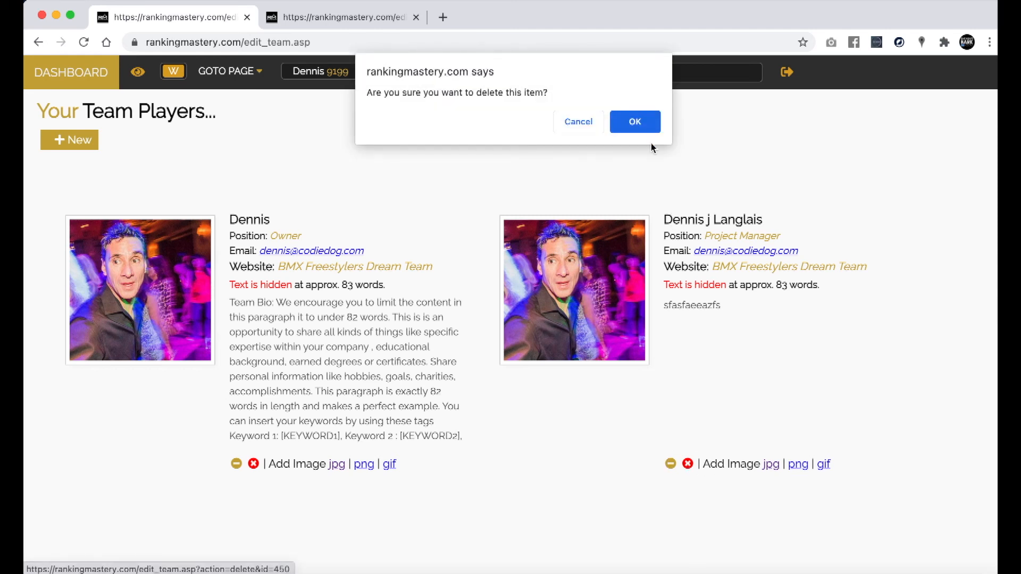
left_click(646, 125)
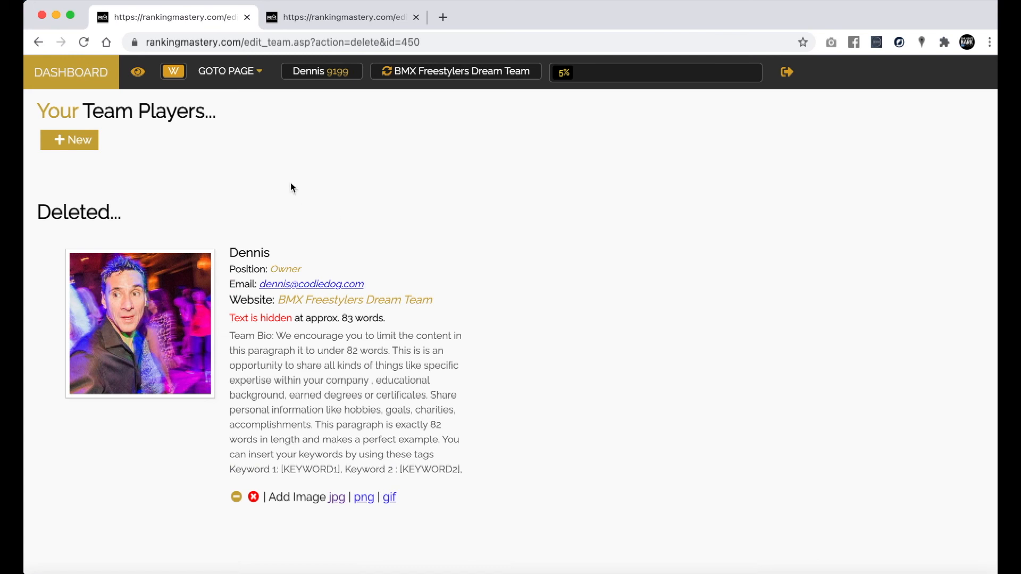
- Set the one person team section to Hide in the page's display settings and save
left_click(252, 74)
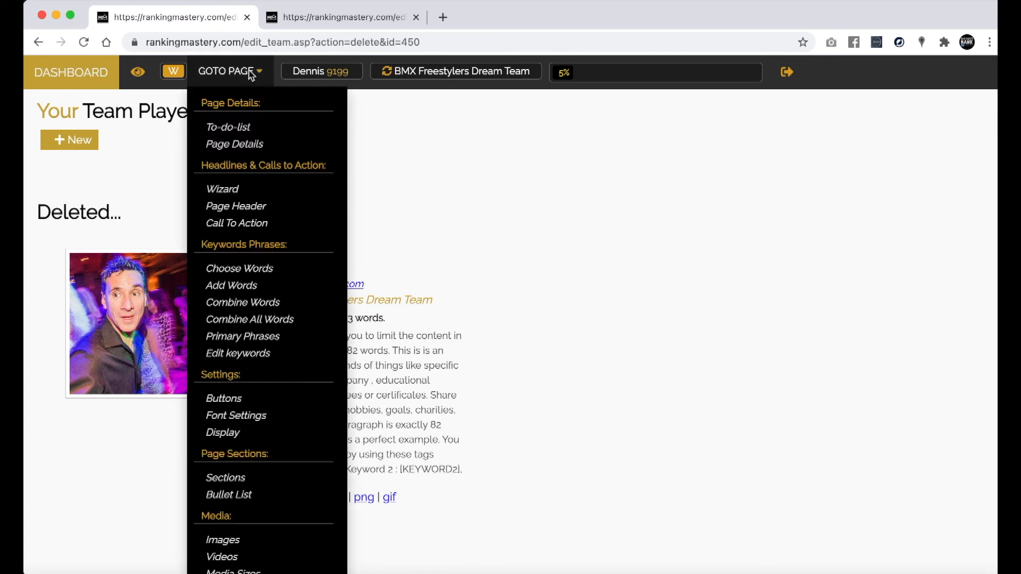
left_click(223, 432)
scroll(440, 374, "down", 3)
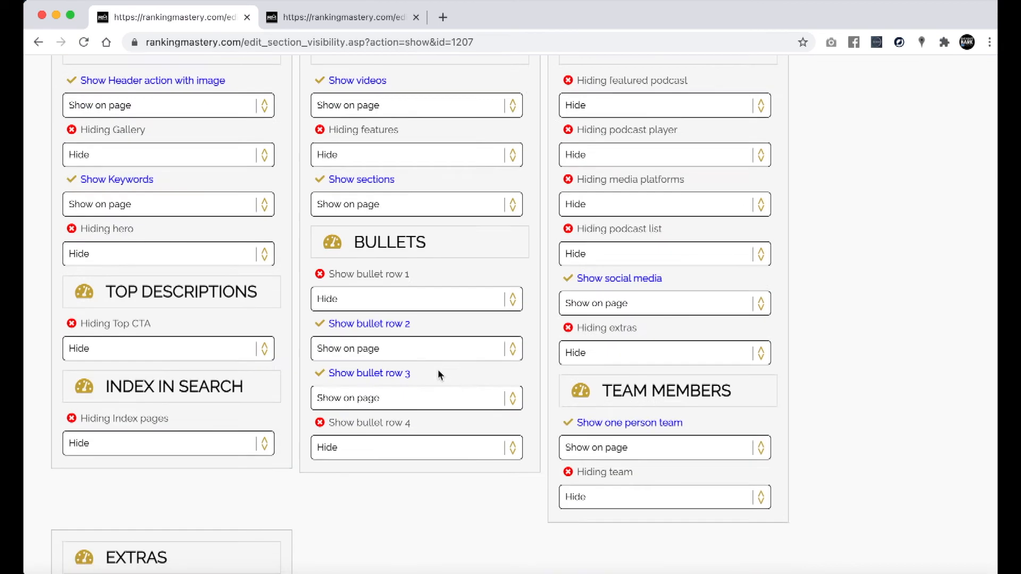
left_click(584, 432)
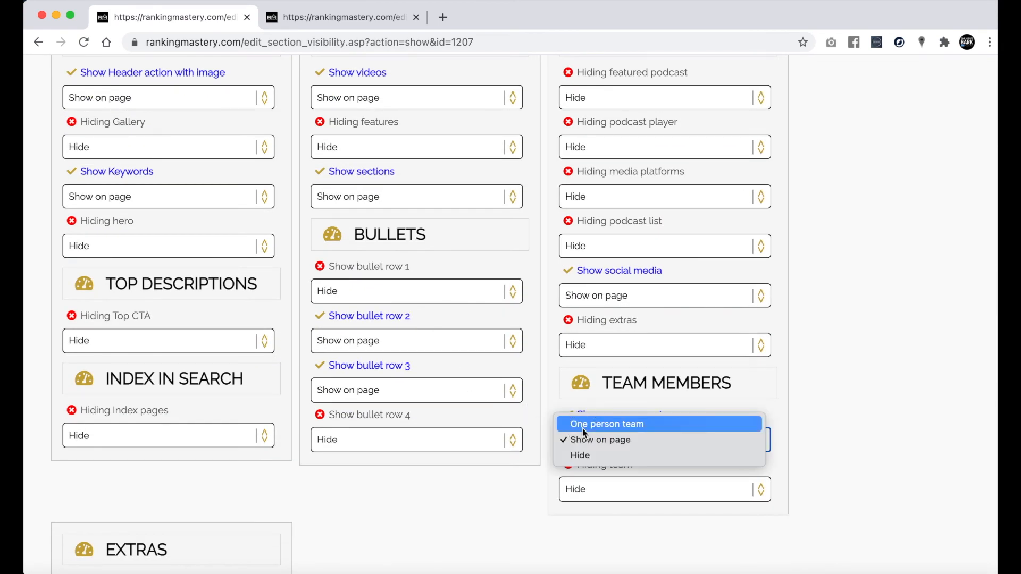
left_click(585, 454)
scroll(456, 515, "down", 10)
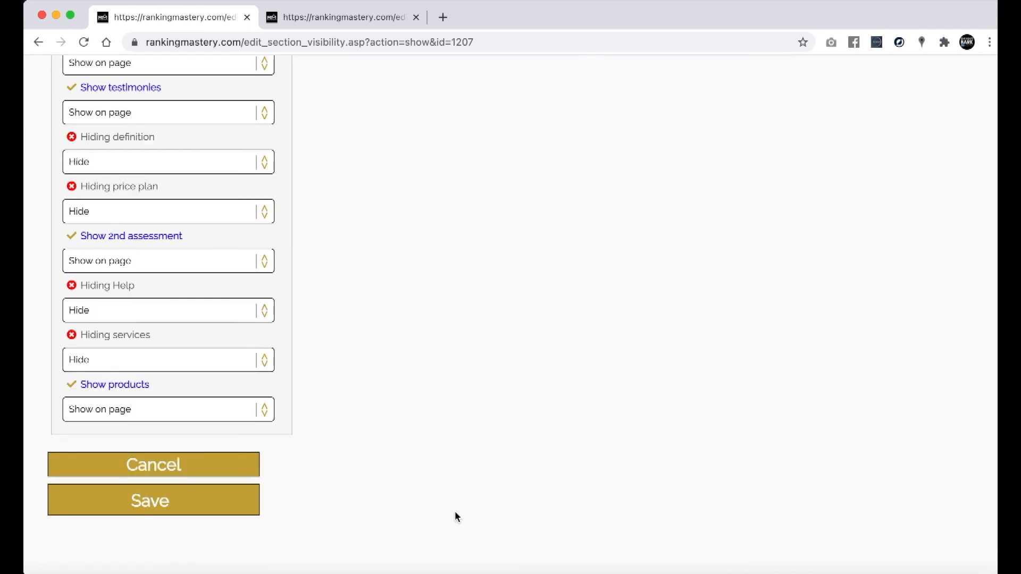
left_click(163, 532)
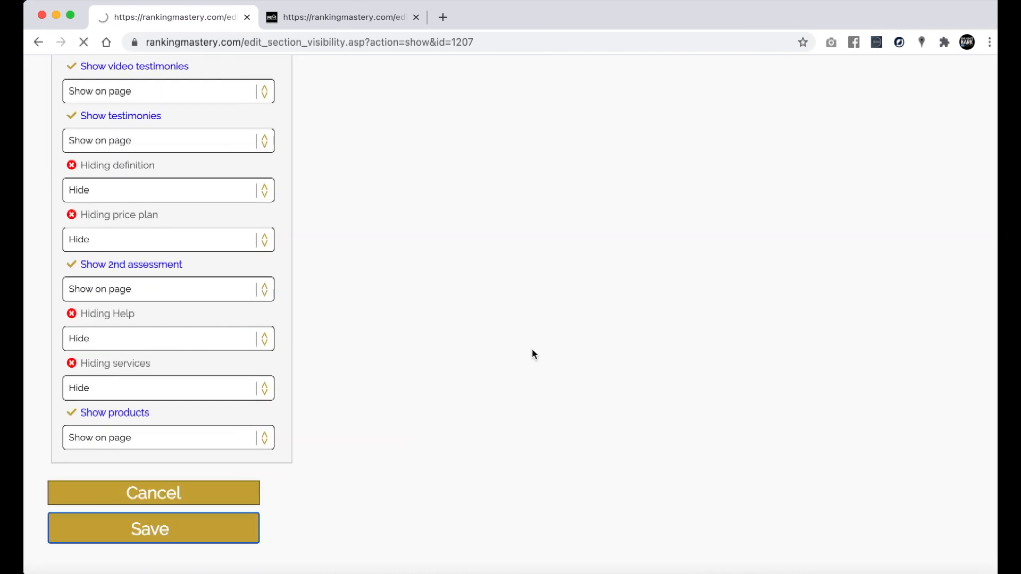